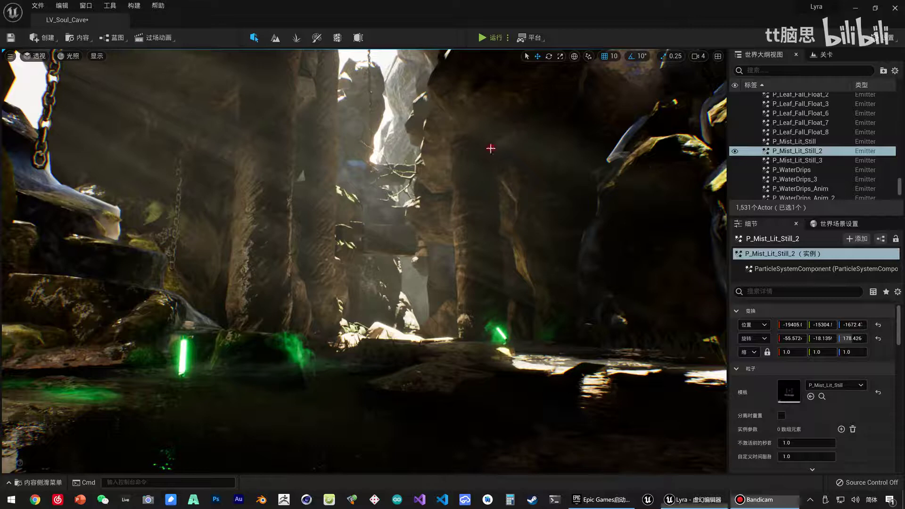
- Select the S_Soul_GodRay_11 light shaft, fly through the cave, then open the Content dropdown
left_click(490, 148)
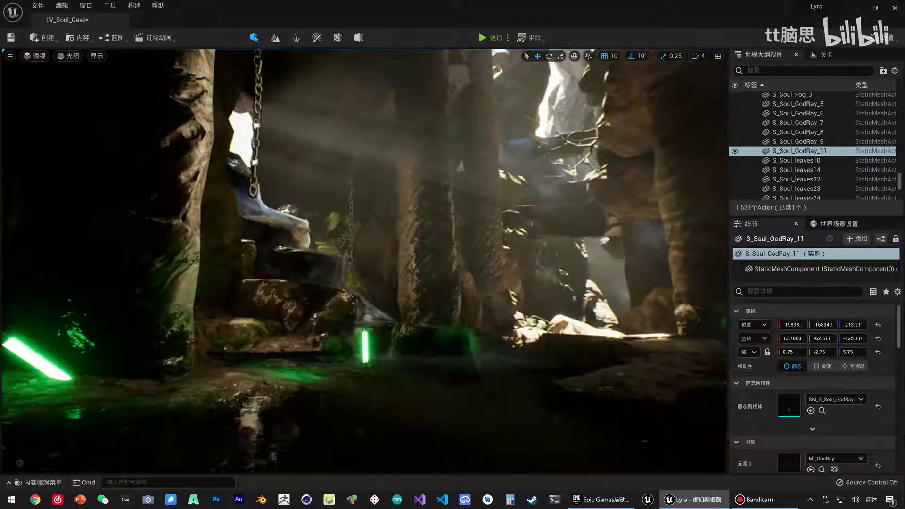
right_click_drag(447, 236, 441, 243)
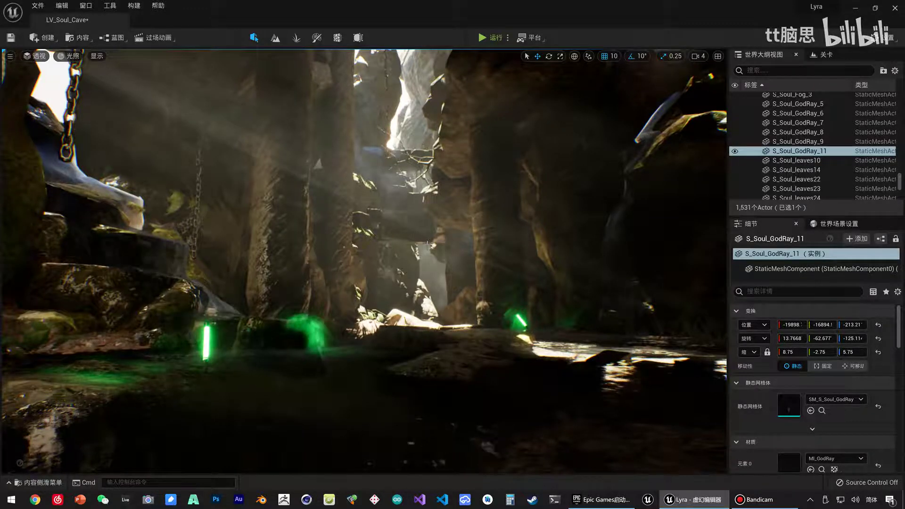
right_click_drag(409, 237, 430, 248)
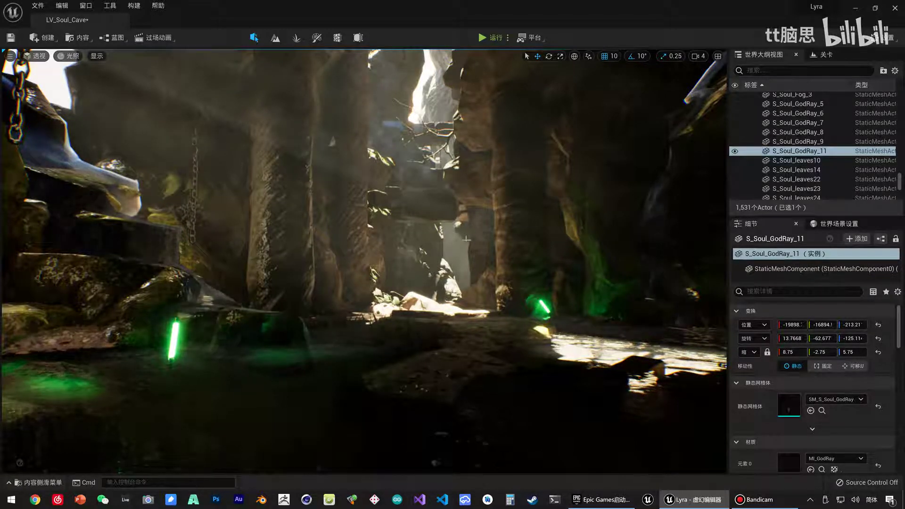
right_click_drag(467, 239, 464, 269)
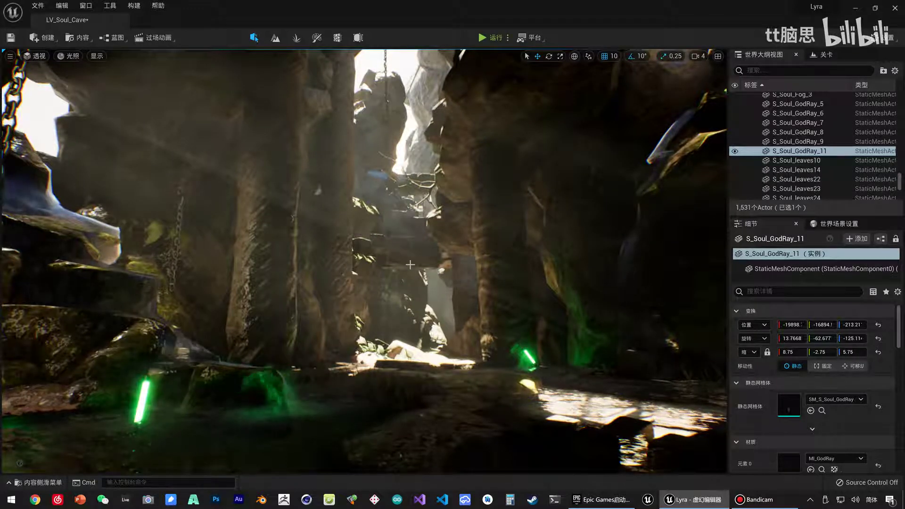
left_click(85, 37)
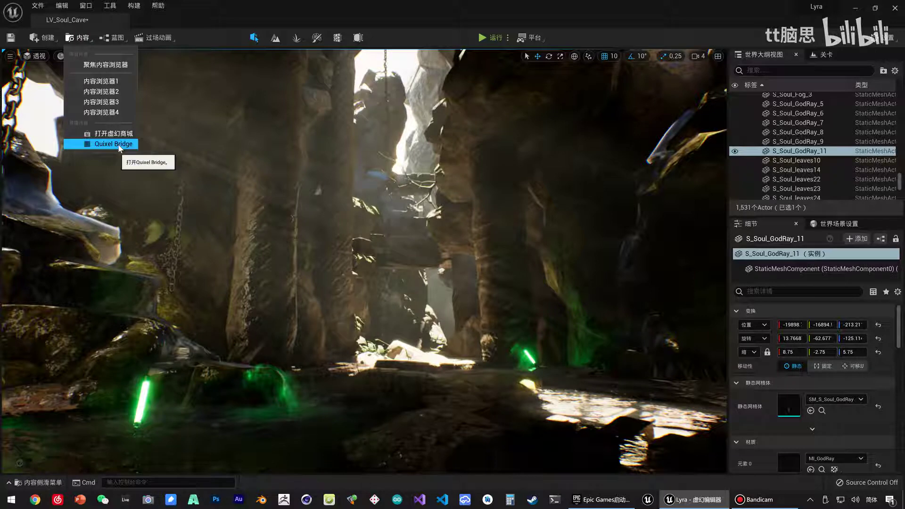
- Dismiss the Content dropdown, reframe the cave view, and open the Content Drawer on SoulCave Maps
left_click(349, 319)
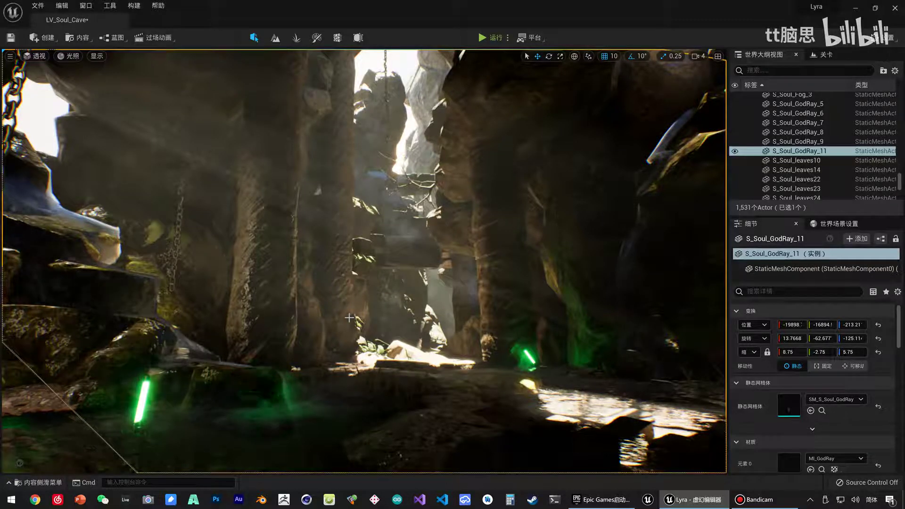
left_click_drag(349, 319, 421, 351)
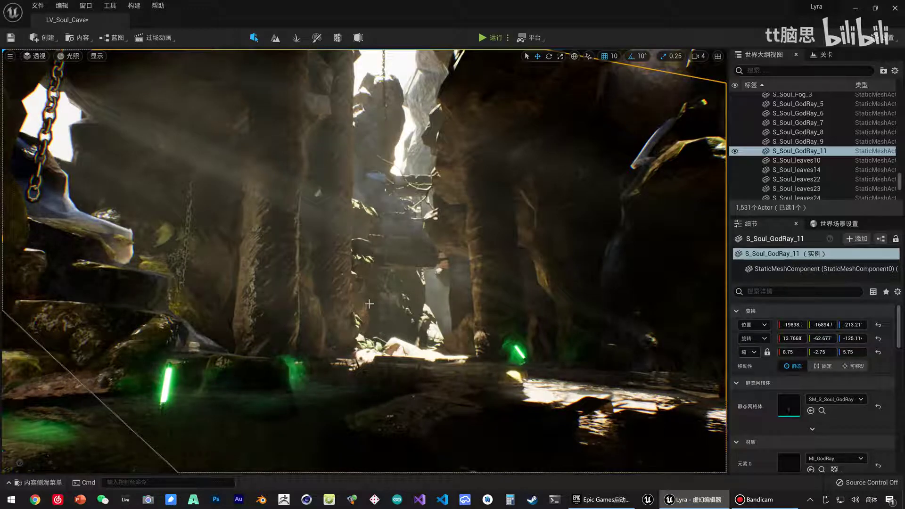
key("ctrl+space")
- Browse _Lyra and its Maps folder in the Content Drawer, then view the launcher vault's Soul packs
left_click(319, 232)
key("ctrl+space")
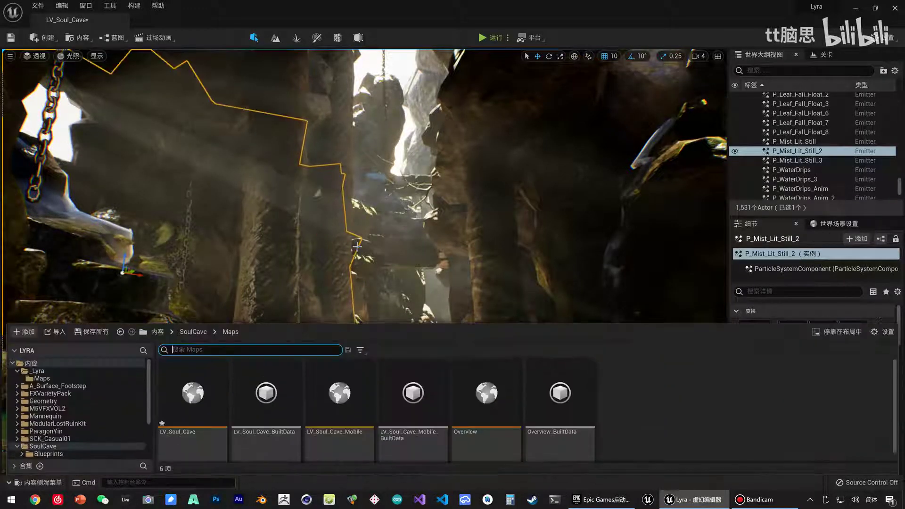
left_click(50, 372)
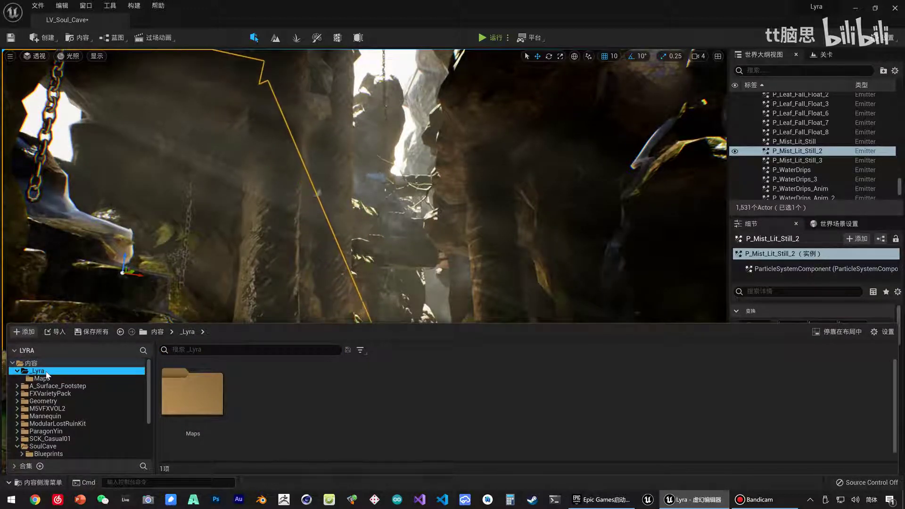
left_click(49, 380)
left_click(46, 372)
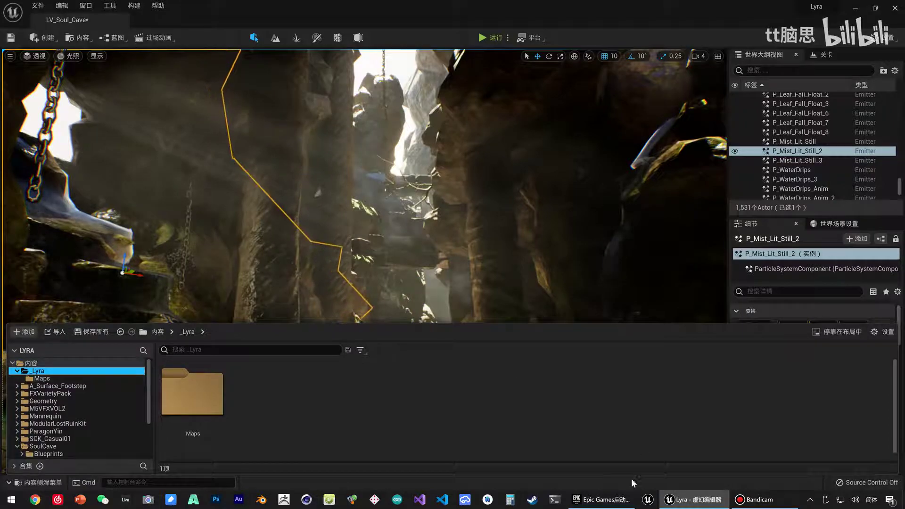
left_click(613, 500)
scroll(468, 324, "down", 2)
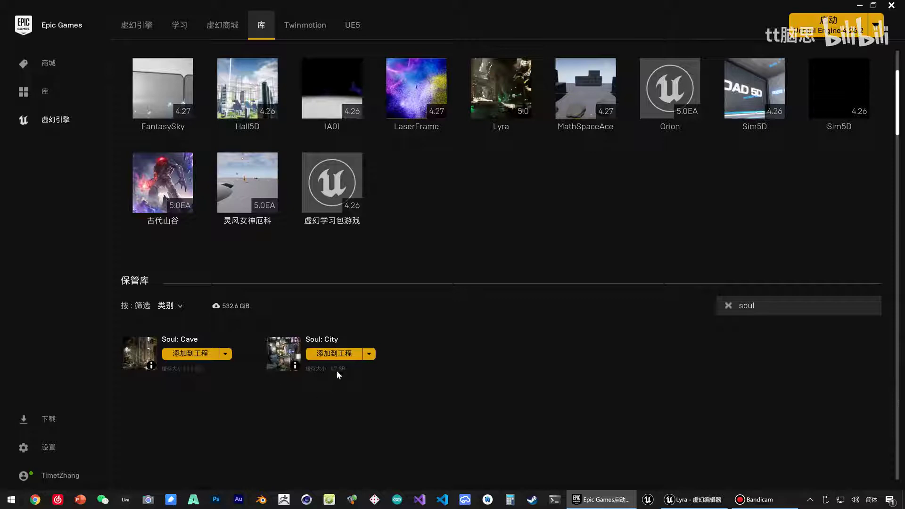
- Browse the M5VFXVOL2, FXVarietyPack and ParagonYin folders in the Content Drawer, then return to the launcher
left_click(696, 500)
key("ctrl+space")
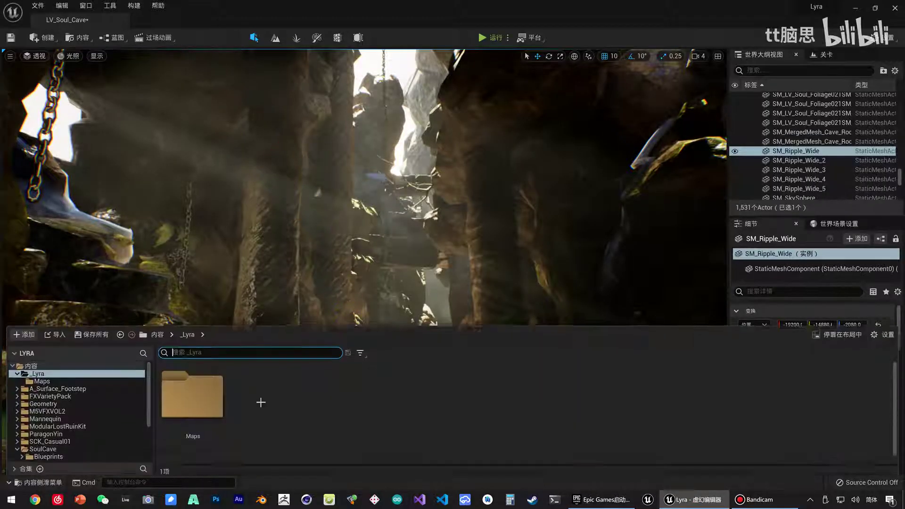
left_click(56, 410)
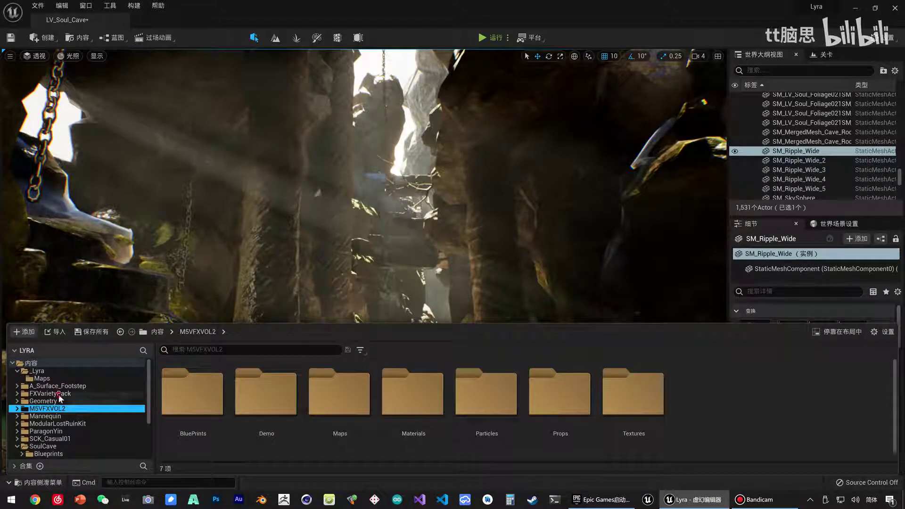
left_click(60, 394)
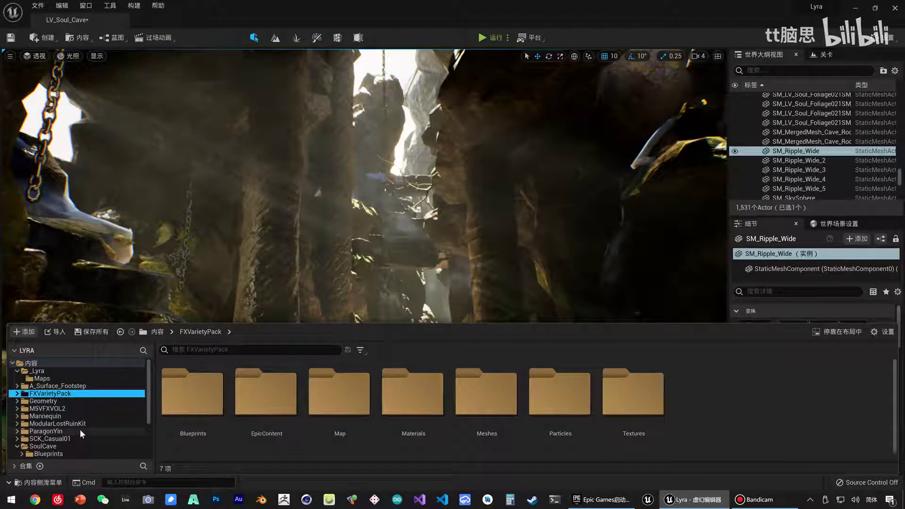
scroll(80, 430, "down", 2)
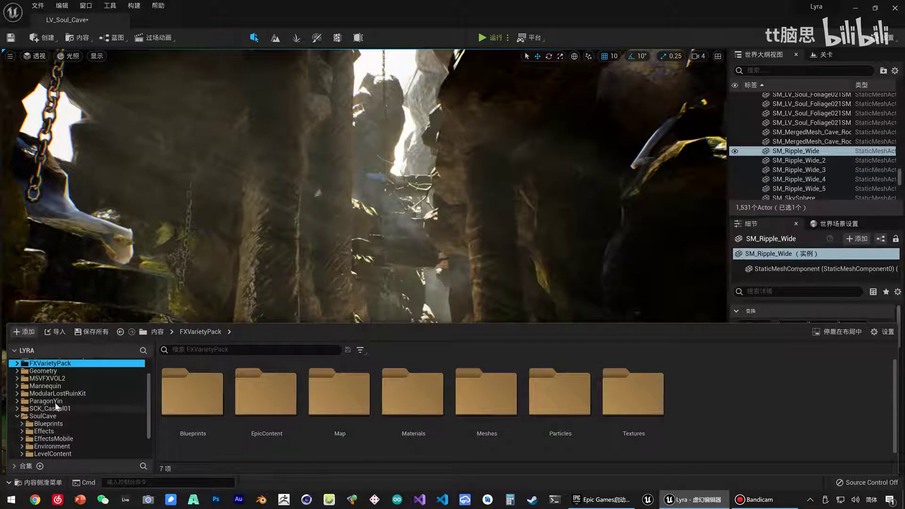
left_click(48, 401)
left_click(605, 500)
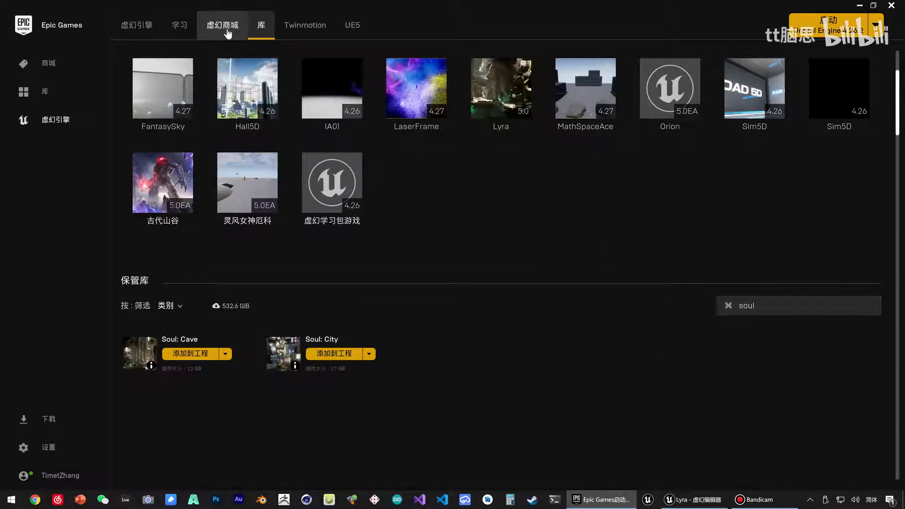
- Search the launcher vault for 'para' and scroll through the Paragon results like Paragon: Yin
double_click(766, 305)
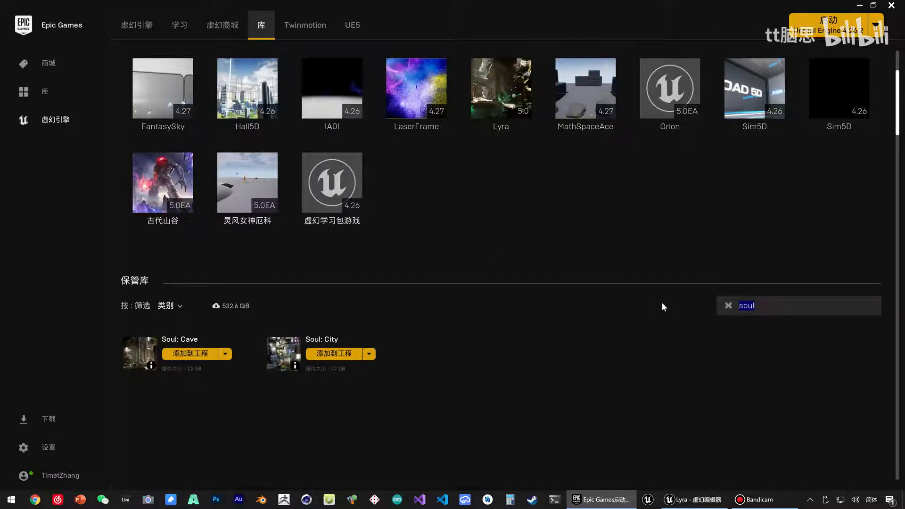
type("para")
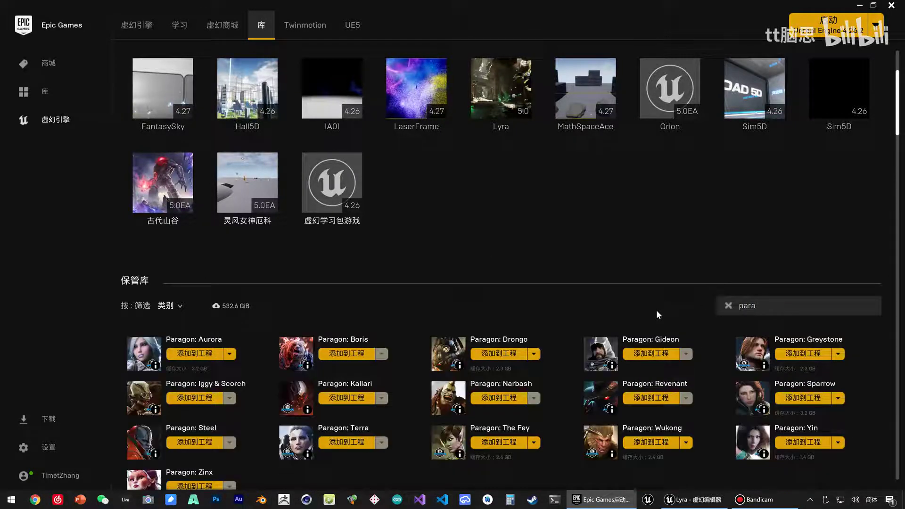
scroll(544, 299, "down", 1)
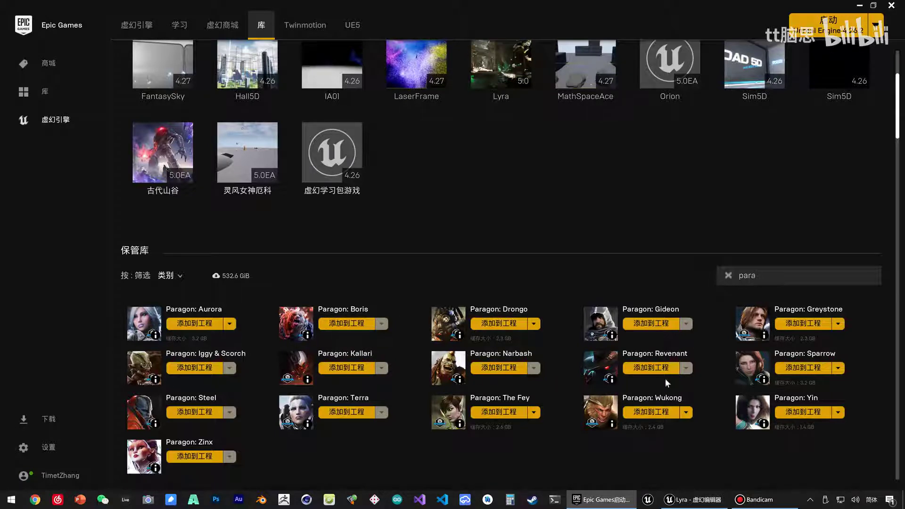
scroll(756, 414, "down", 1)
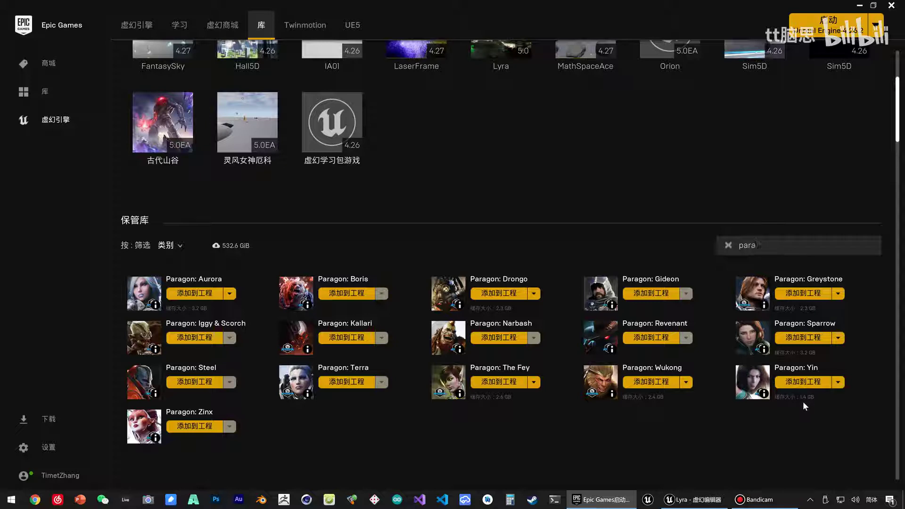
- Check a Paragon asset's context menu, then return to the Lyra editor showing ParagonYin
right_click(759, 405)
key("Escape")
scroll(508, 227, "up", 1)
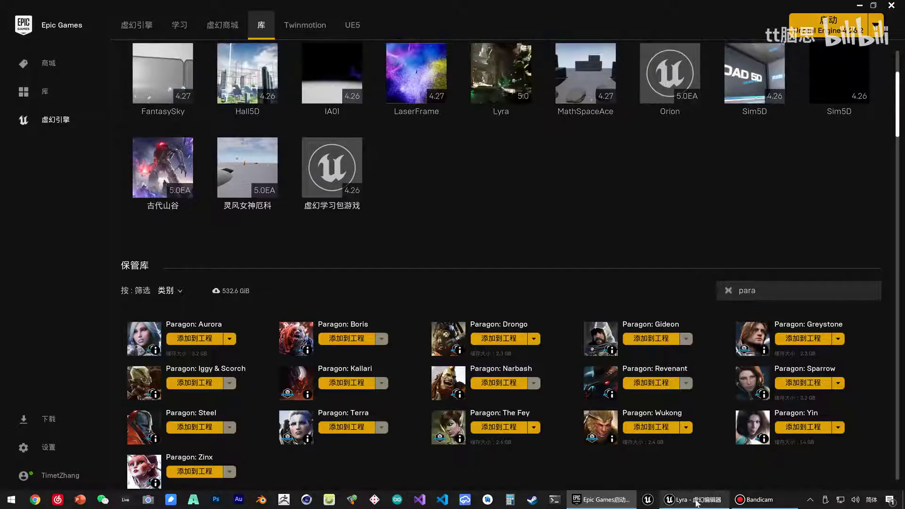
left_click(698, 504)
- Collapse SoulCave and show SCK_Casual01's six subfolders in the Content Drawer, then switch to the launcher
left_click(33, 483)
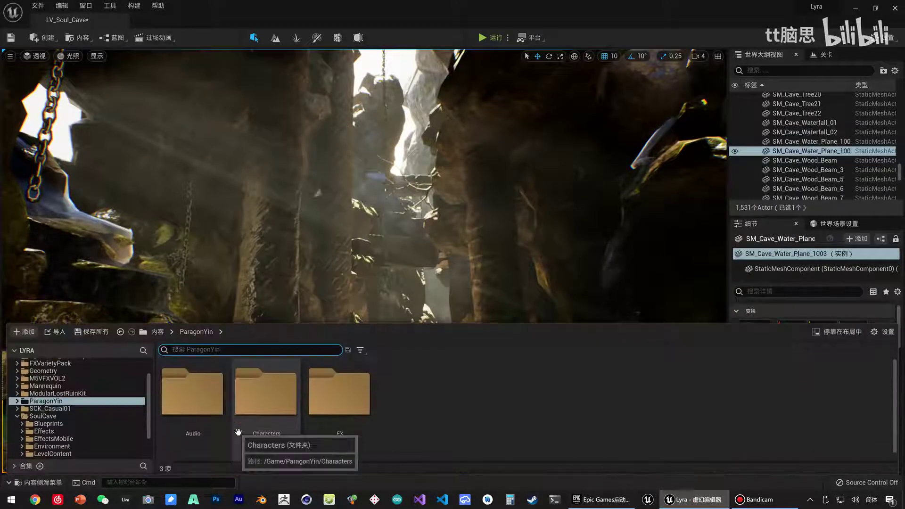
left_click(17, 416)
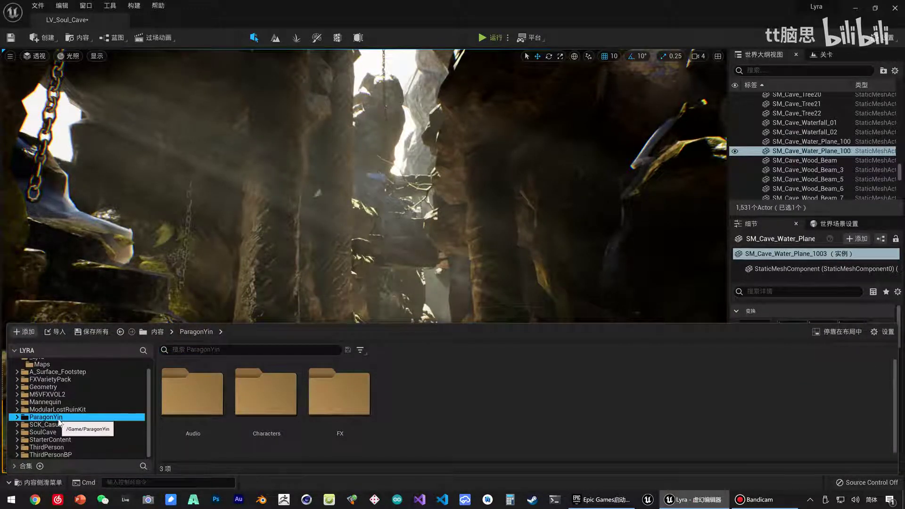
left_click(56, 426)
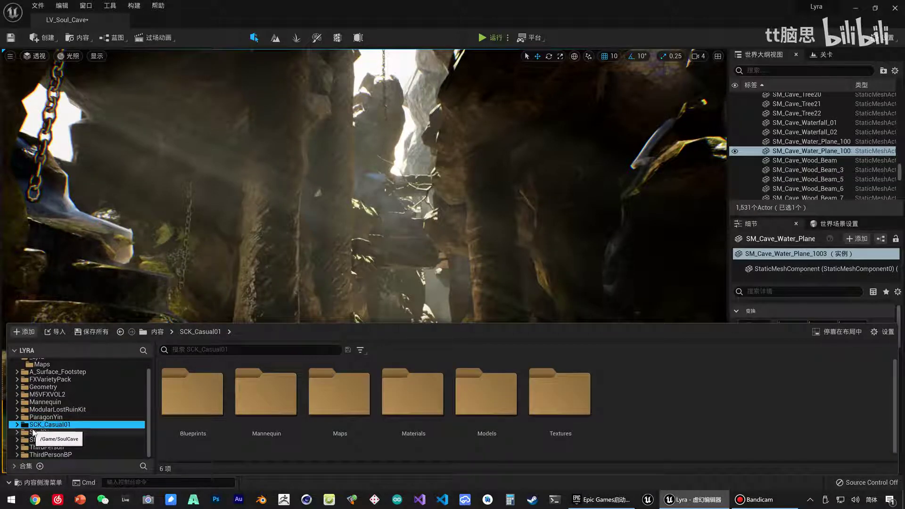
left_click(613, 500)
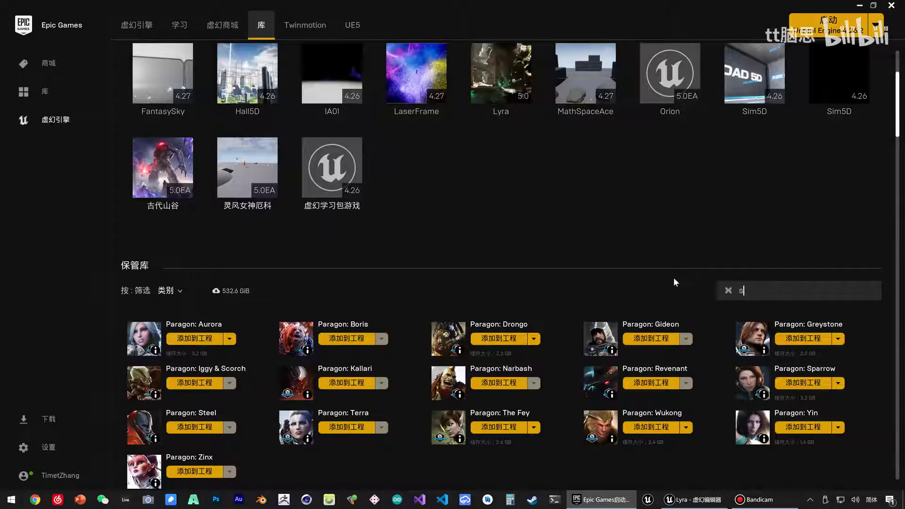
- Filter the vault by 'styl' to list five assets including Military Style Mannequins, then return to the editor
type("tyle")
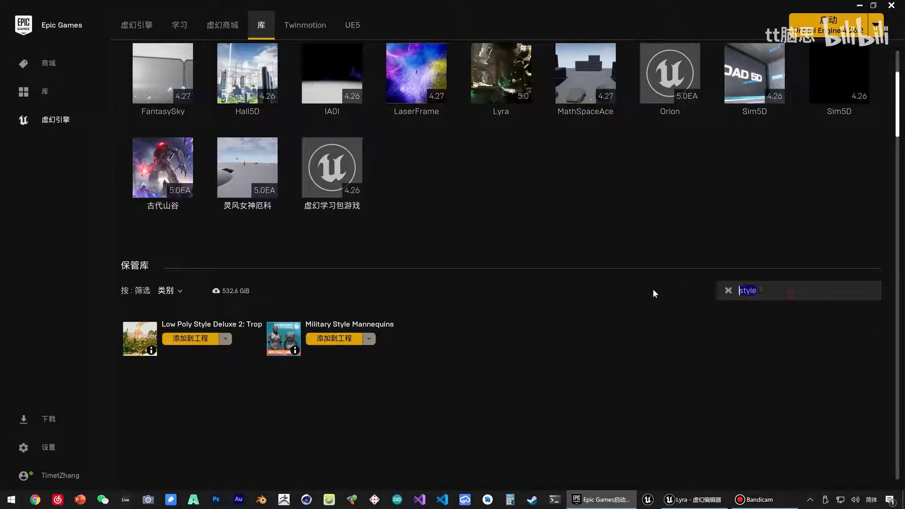
key("BackSpace")
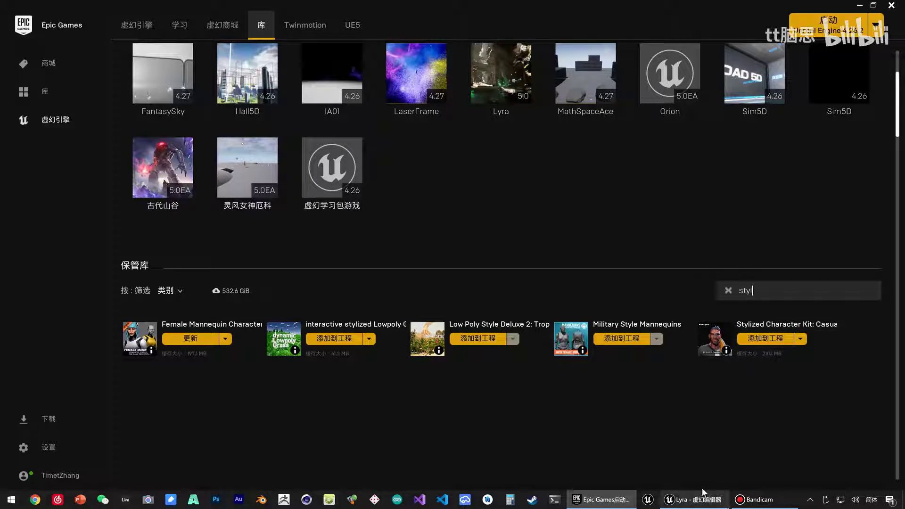
left_click(697, 503)
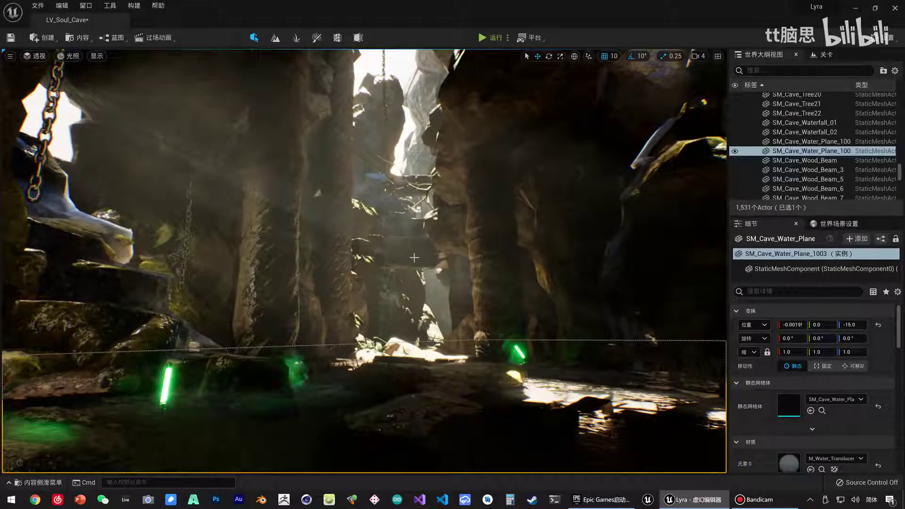
key("ctrl+space")
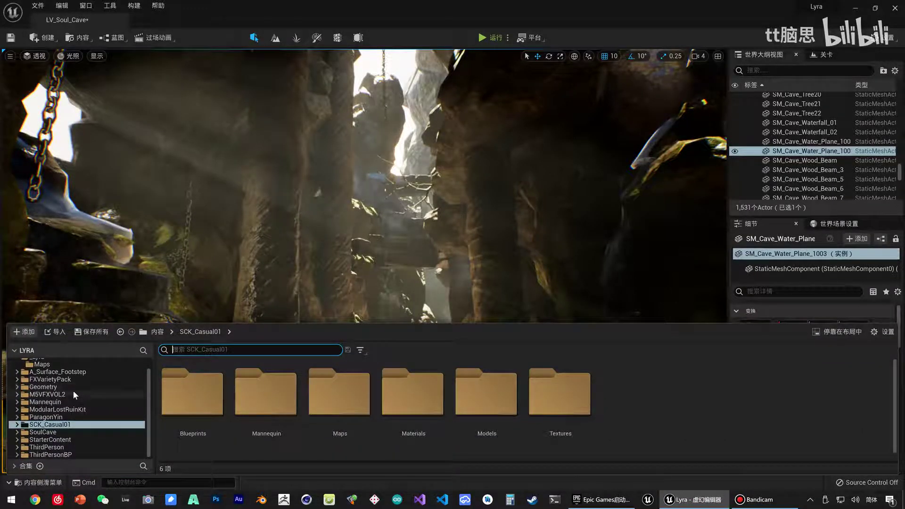
left_click(356, 273)
right_click(349, 114)
left_click(83, 39)
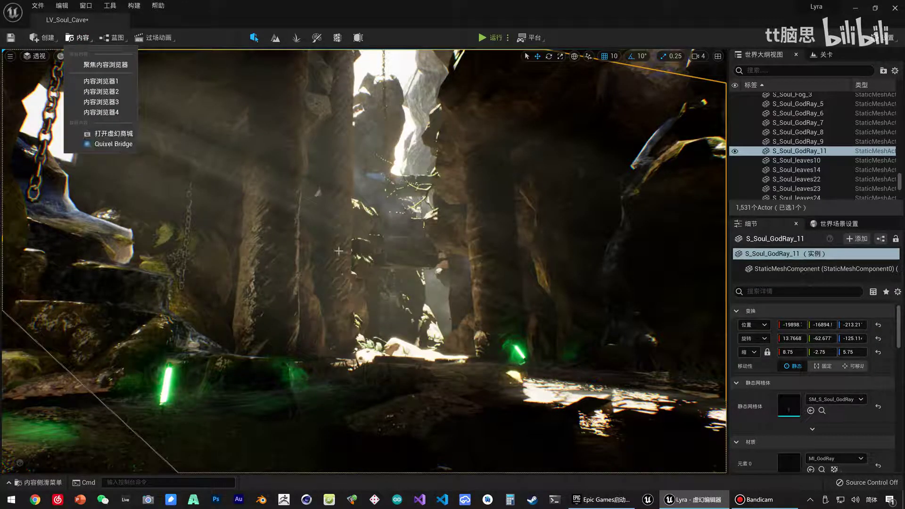
right_click_drag(290, 181, 290, 180)
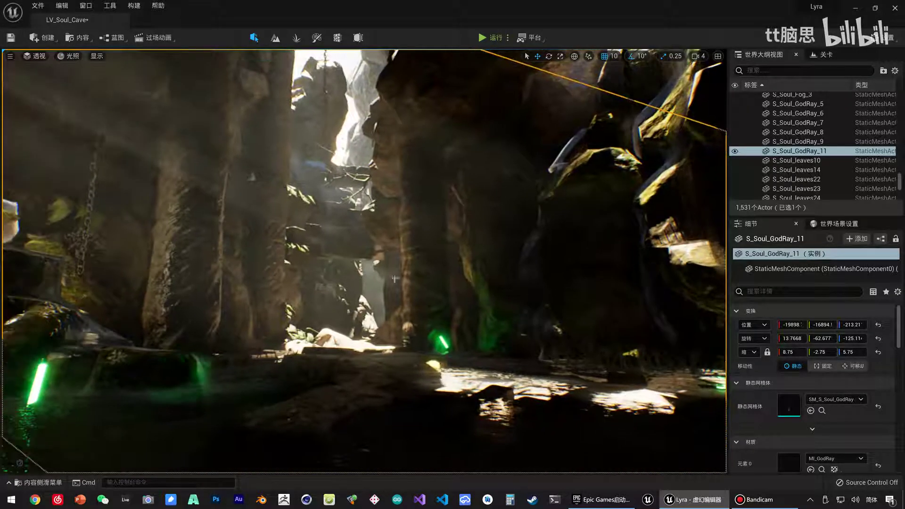